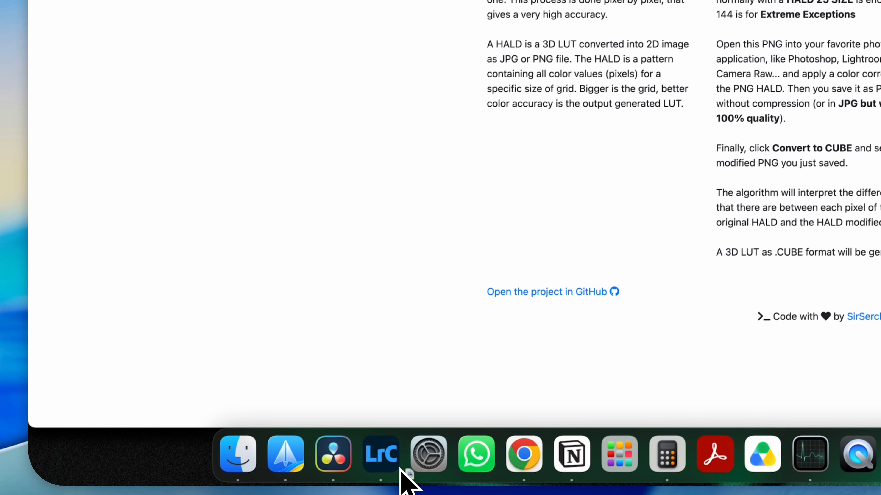
# Step: Switch to Lightroom Classic, import Neutral_64 (1).png and open it in the Develop module
pyautogui.click(398, 448)
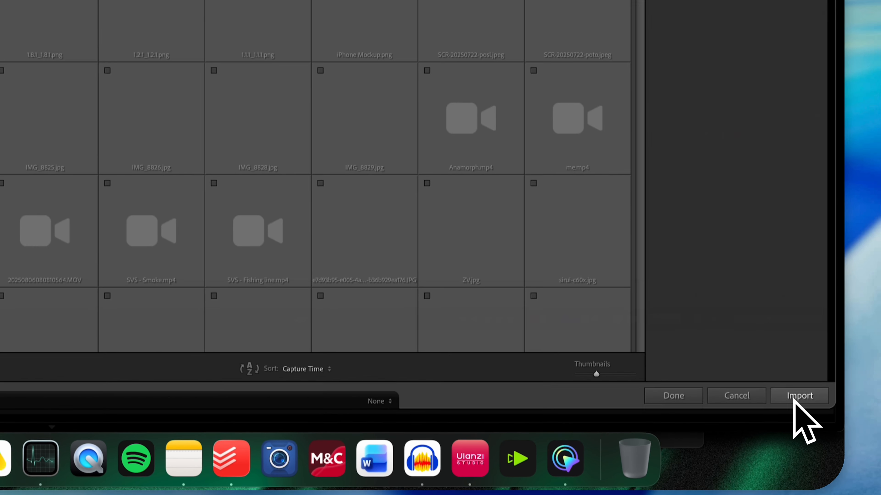
pyautogui.click(798, 395)
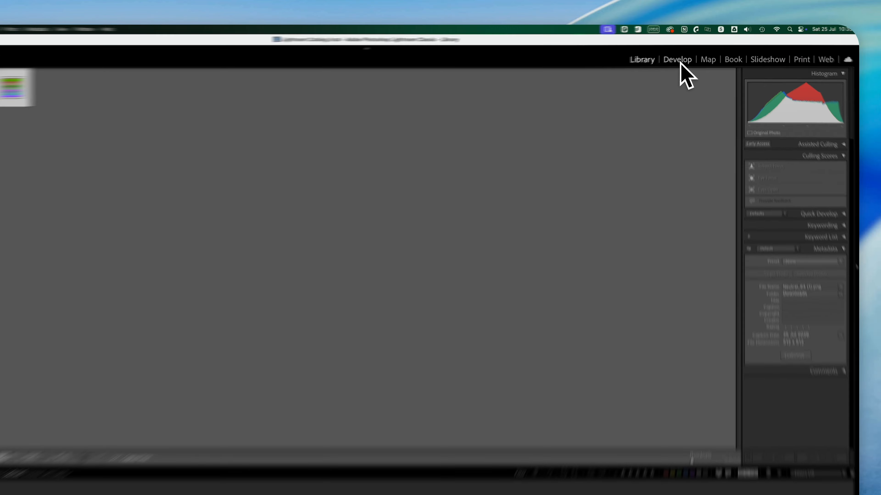
pyautogui.click(678, 61)
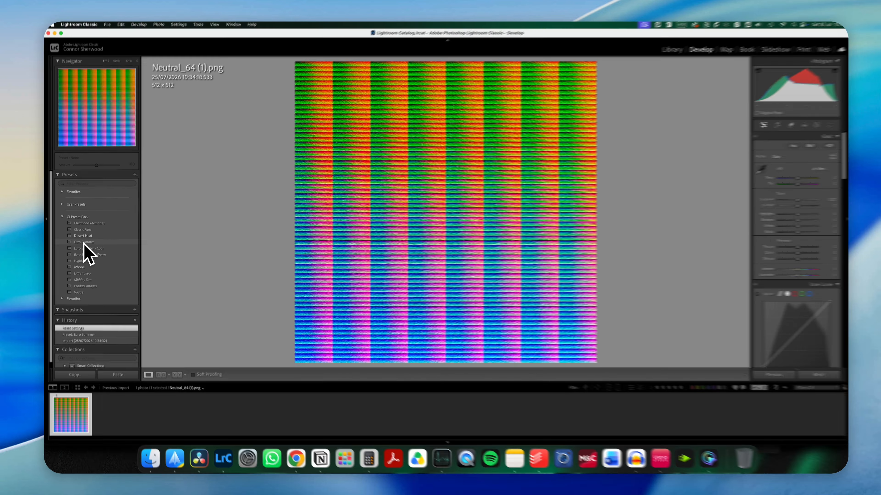
# Step: Try the Euro Summer preset on the HALD image and settle on Classic Film from the CJ Preset Pack
pyautogui.click(98, 242)
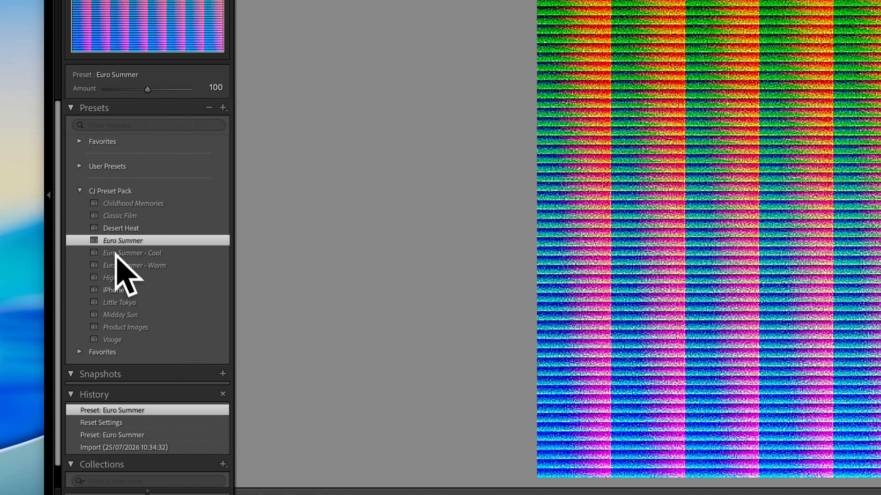
pyautogui.click(116, 216)
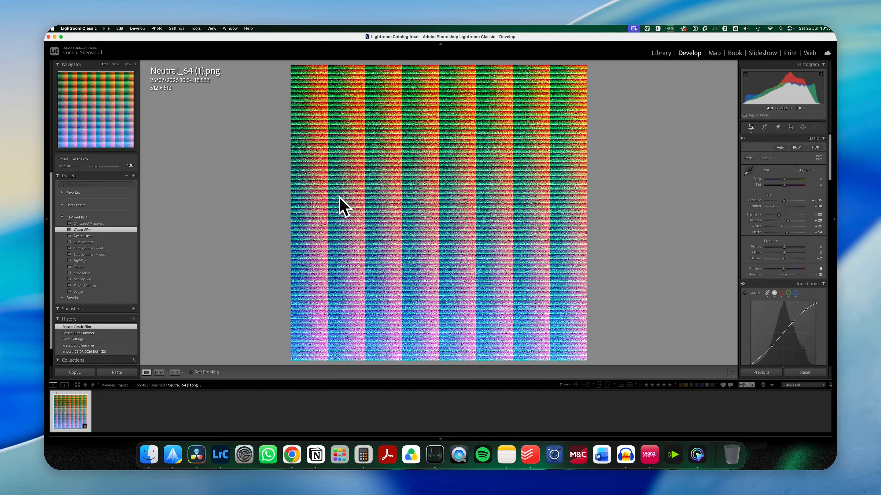
# Step: Copy the develop settings, excluding Detail, Lens Corrections, Transform, Lens Blur, Effects, Remove, Crop, Calibration and High Dynamic Range
pyautogui.press('super+c')
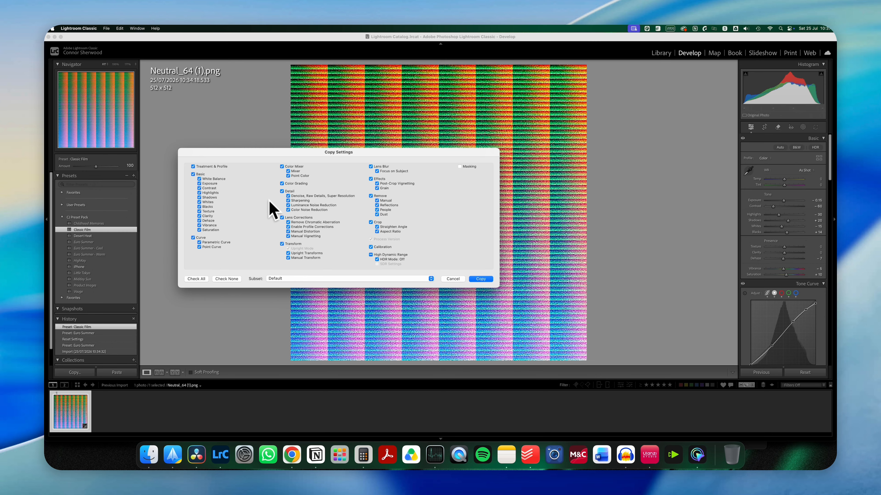
pyautogui.click(282, 191)
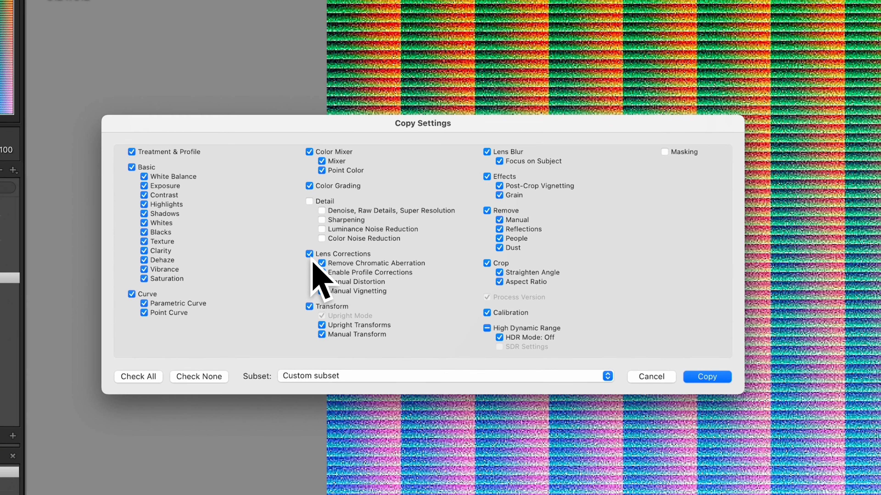
pyautogui.click(310, 256)
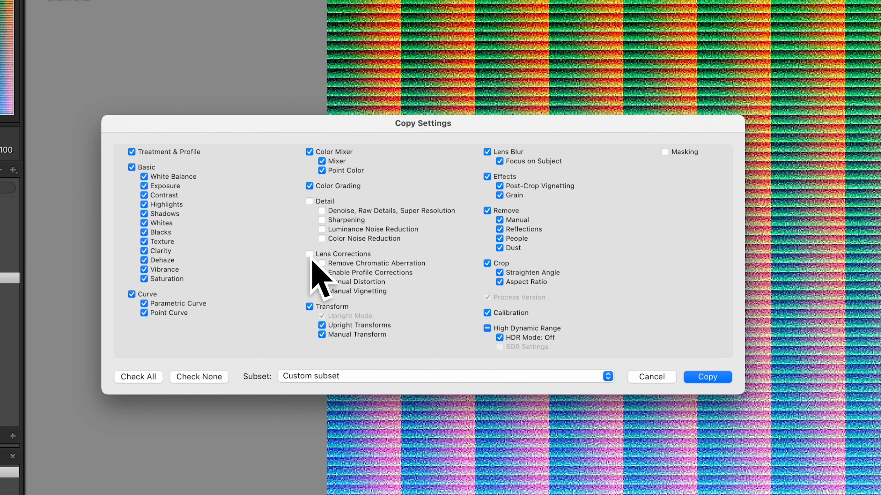
pyautogui.click(309, 307)
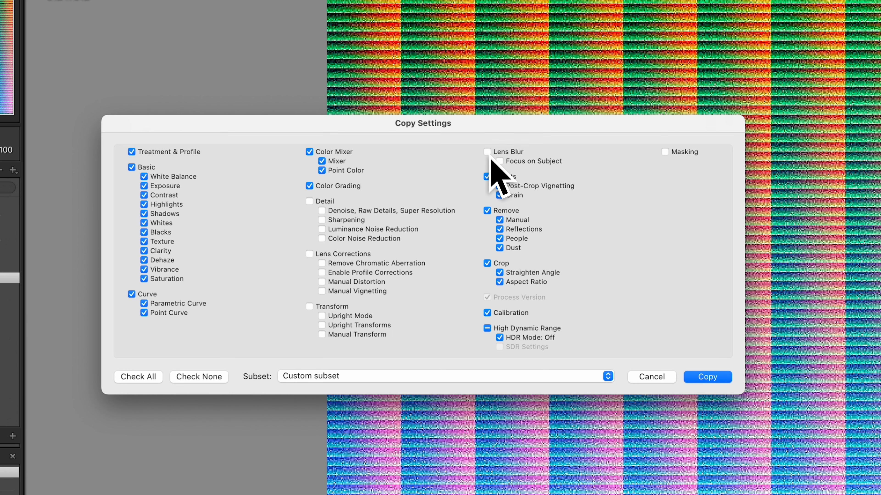
pyautogui.click(487, 177)
pyautogui.click(487, 264)
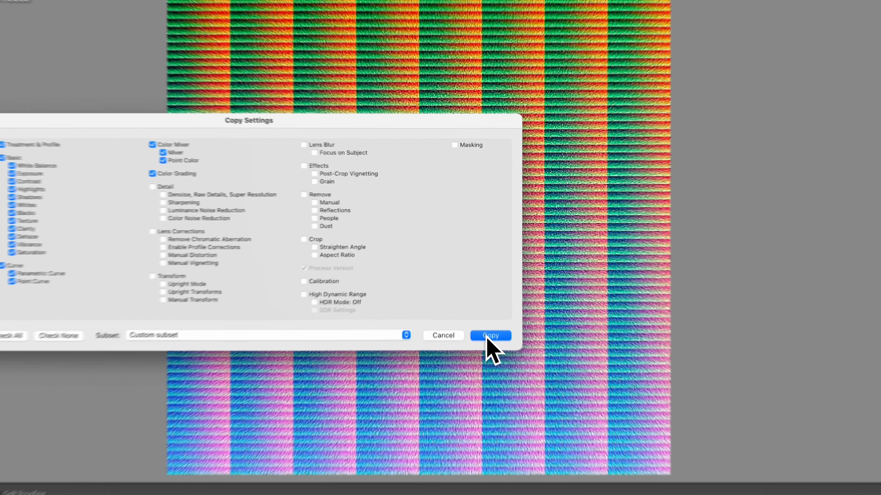
pyautogui.click(480, 280)
# Step: Reset all settings on the HALD image and paste the copied develop settings onto it
pyautogui.rightClick(429, 158)
pyautogui.moveTo(416, 130)
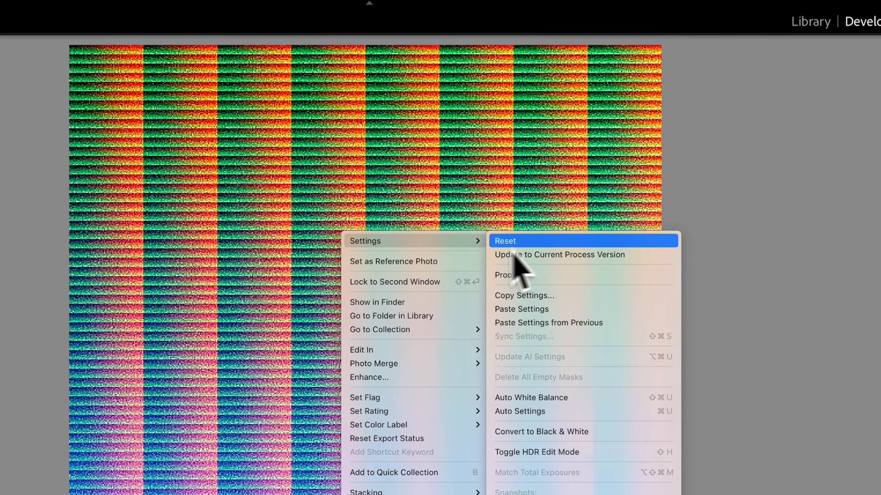
pyautogui.click(569, 130)
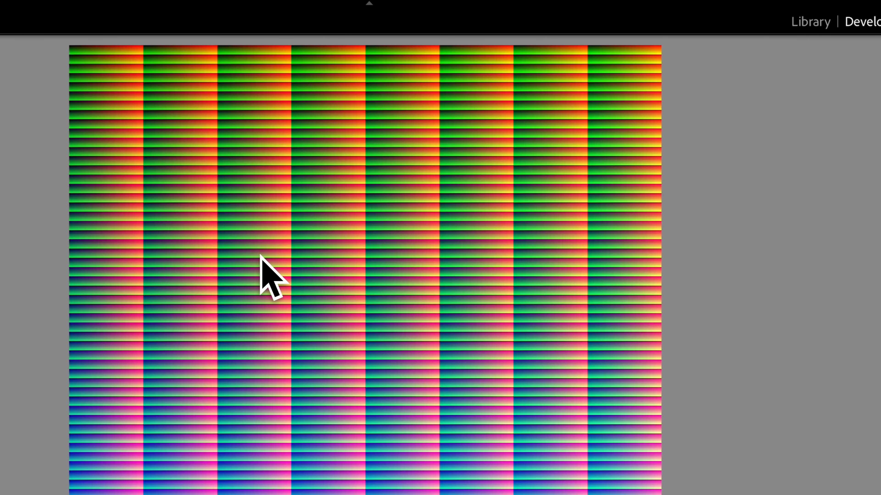
pyautogui.press('super+v')
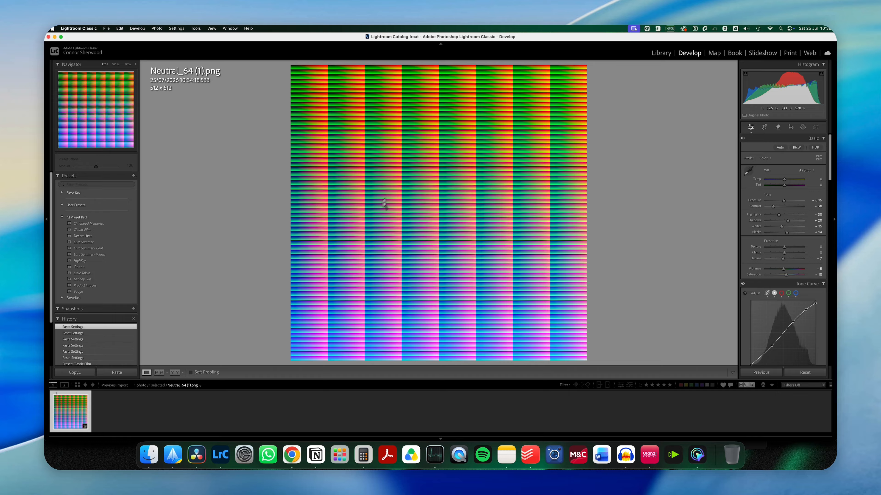
# Step: Export the HALD image as a PNG to Downloads with the custom name HALD, using a unique name to avoid overwriting
pyautogui.rightClick(385, 203)
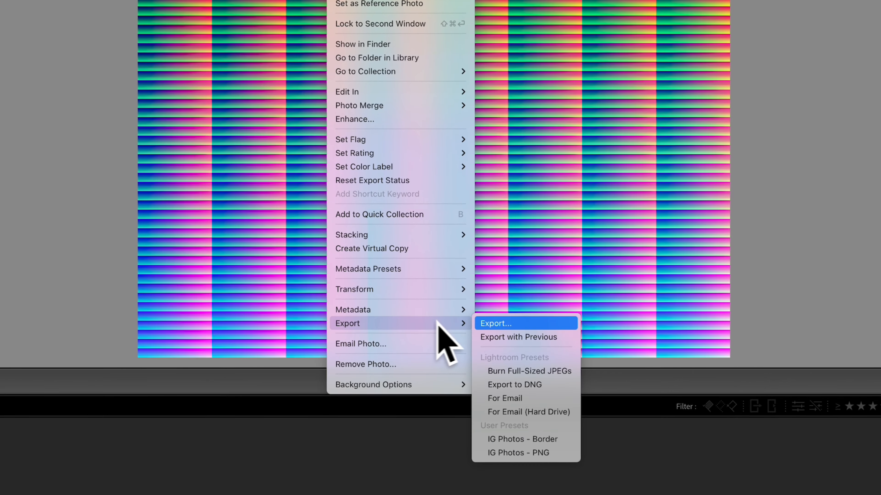
pyautogui.click(494, 322)
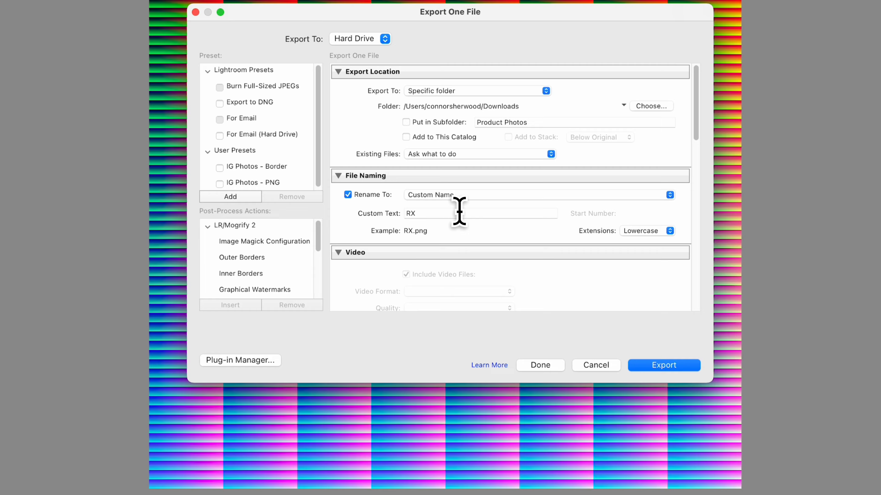
pyautogui.doubleClick(453, 144)
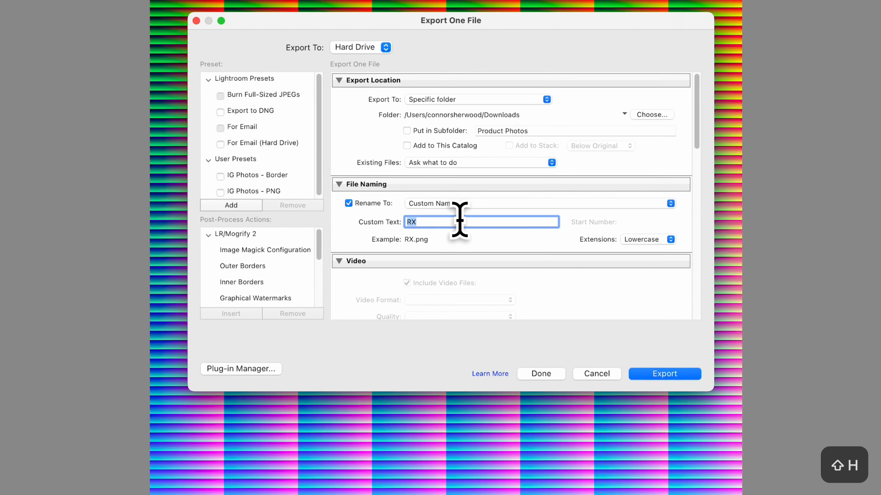
pyautogui.write('HALD')
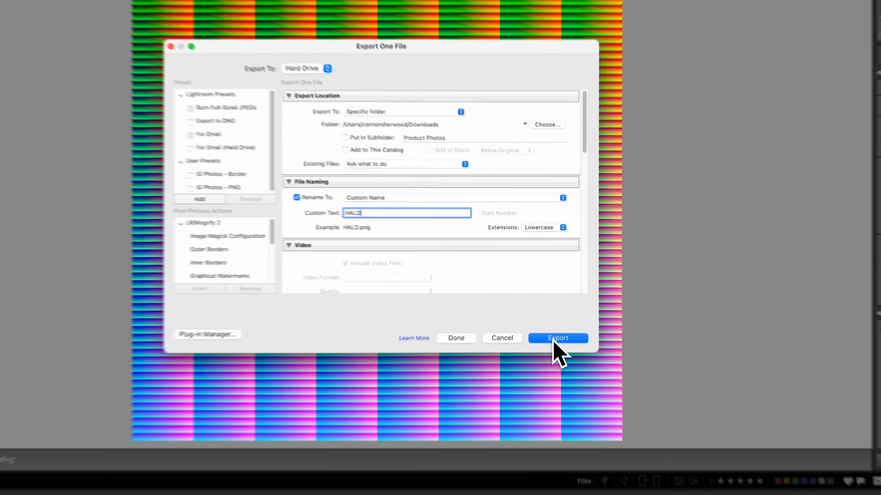
pyautogui.click(548, 299)
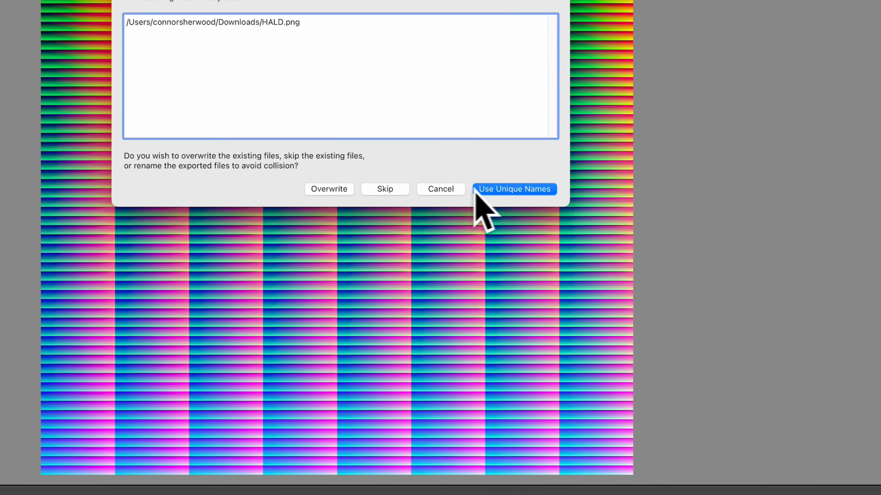
pyautogui.click(522, 198)
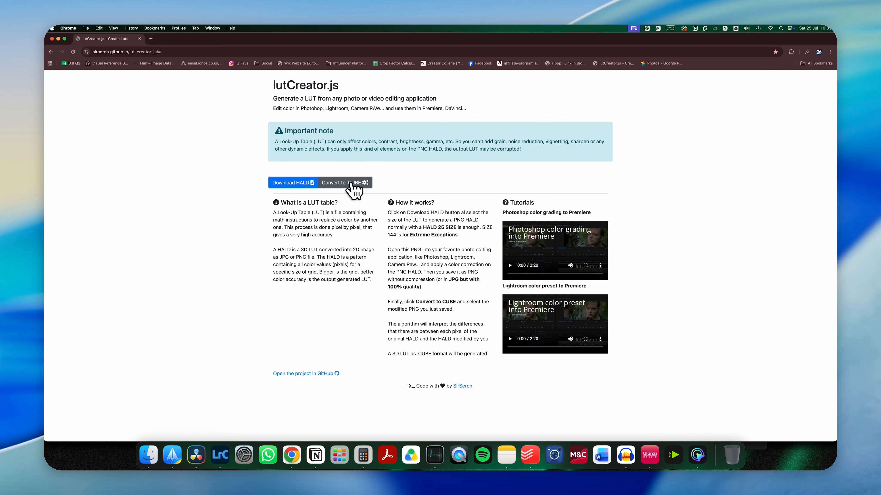
# Step: Convert HALD-2.png from Downloads to a .CUBE LUT on the lutCreator.js page in Chrome
pyautogui.click(347, 184)
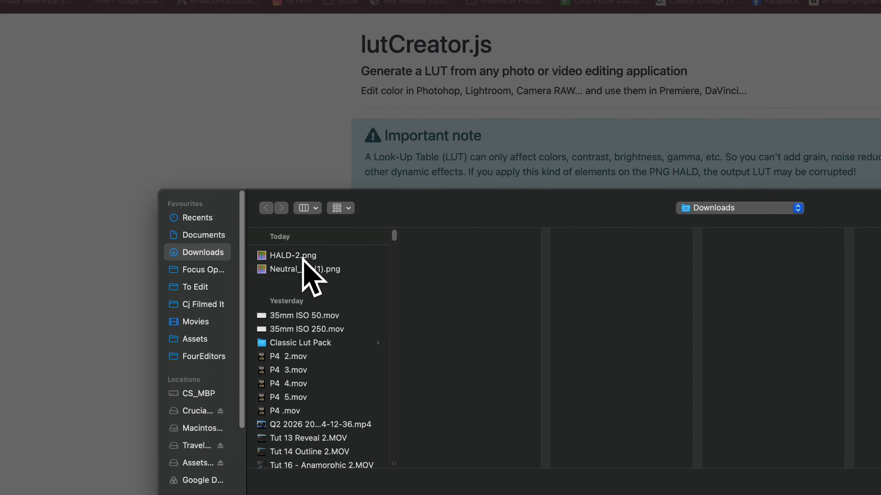
pyautogui.doubleClick(303, 256)
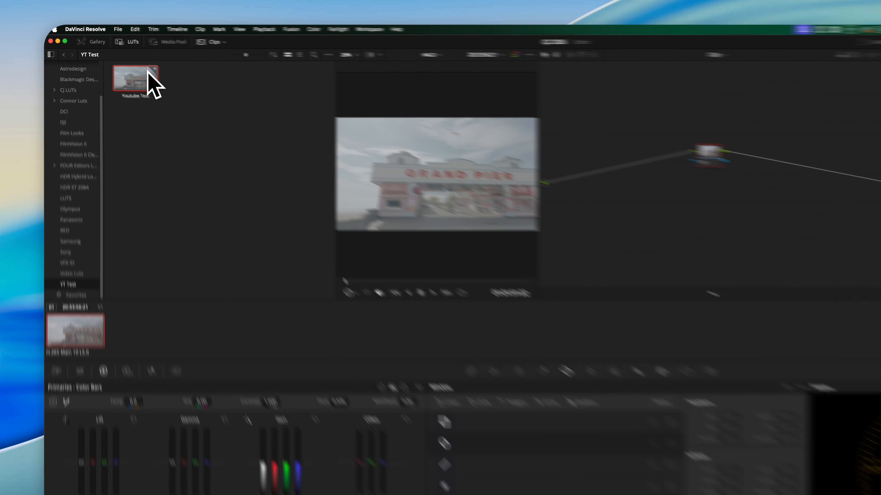
# Step: In DaVinci Resolve, try the Youtube Test LUT directly on node 01 and reset all grades and nodes
pyautogui.moveTo(152, 83); pyautogui.dragTo(723, 166)
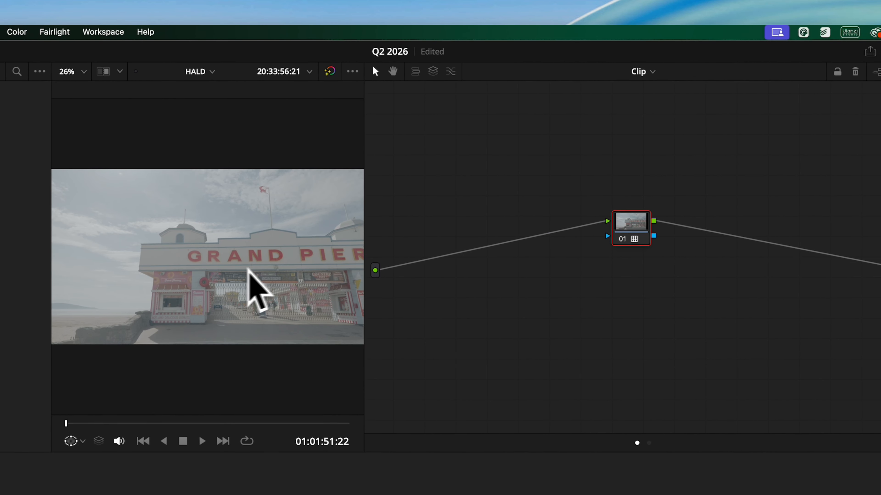
pyautogui.rightClick(559, 298)
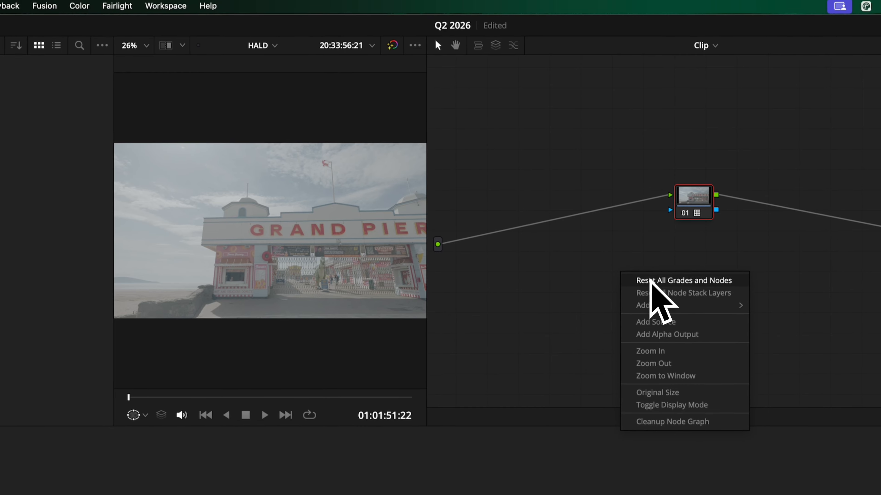
pyautogui.click(650, 281)
# Step: Add a Color Space Transform effect to node 01 and set its input color space to DJI D-Gamut
pyautogui.moveTo(669, 346); pyautogui.dragTo(365, 198)
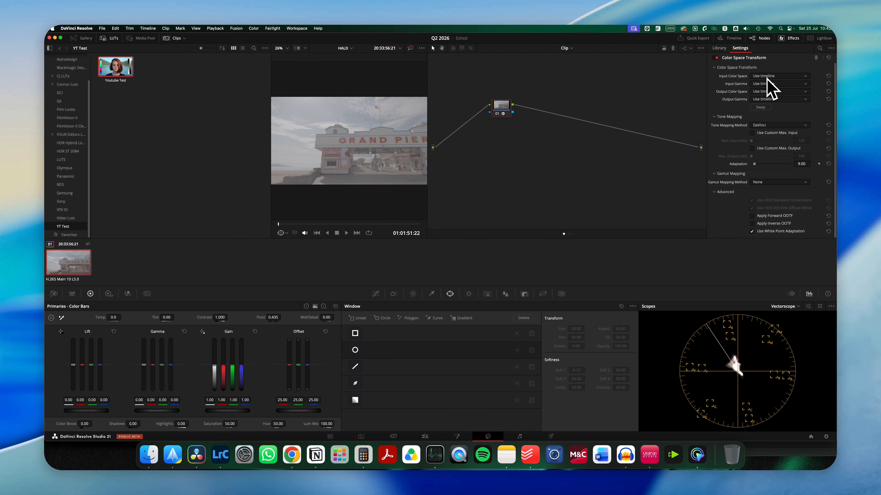
pyautogui.click(767, 76)
pyautogui.scroll(-3, 766, 77)
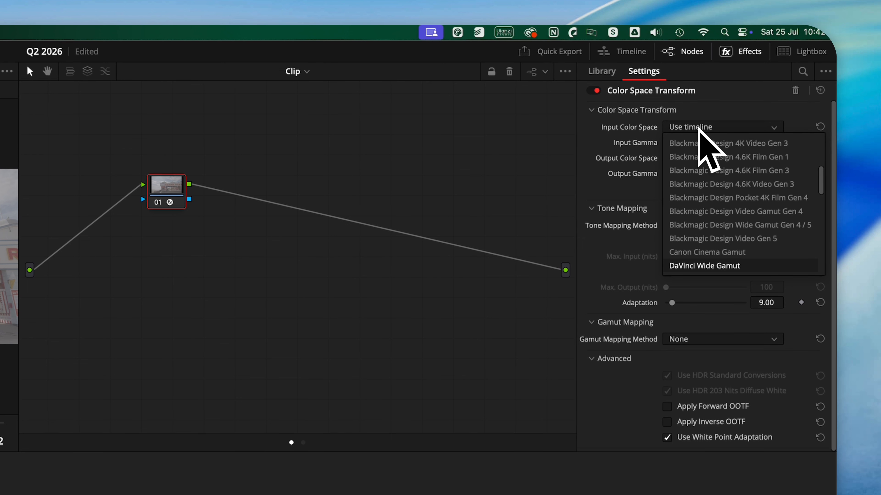
pyautogui.press('Down')
pyautogui.press('Down')
pyautogui.press('Down')
pyautogui.press('Up')
pyautogui.press('Return')
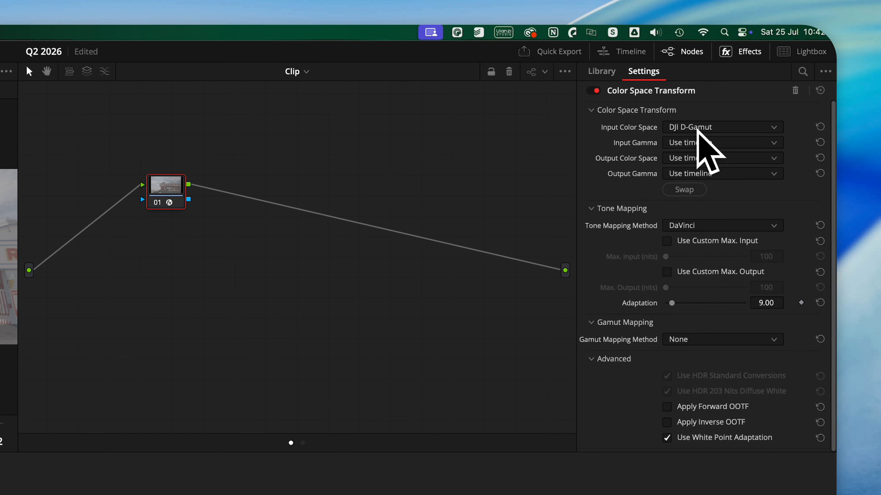
# Step: Set the Color Space Transform's input gamma to DJI D-Log
pyautogui.click(727, 145)
pyautogui.press('d')
pyautogui.press('Down')
pyautogui.press('Down')
pyautogui.press('Return')
# Step: Set the Color Space Transform's output color space to Rec.709 and its output gamma to Gamma 2.4
pyautogui.click(718, 160)
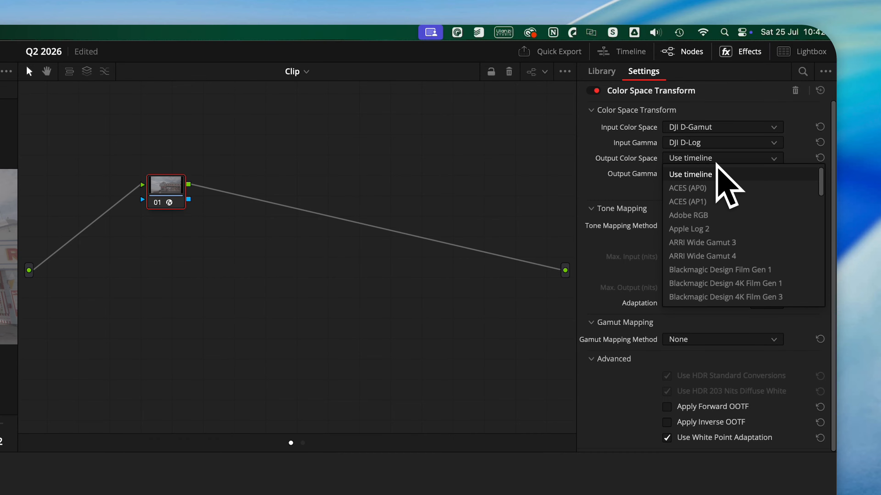
pyautogui.press('r')
pyautogui.press('Down')
pyautogui.press('Up')
pyautogui.press('Return')
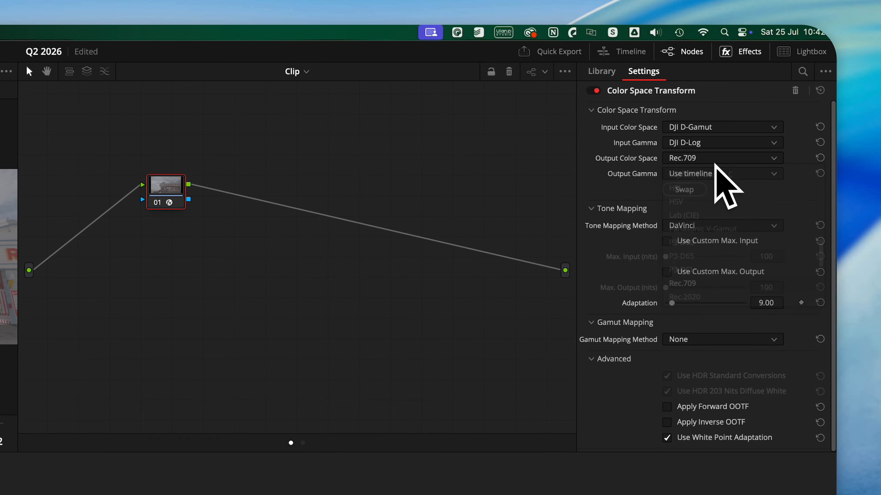
pyautogui.click(697, 175)
pyautogui.press('g')
pyautogui.press('Down')
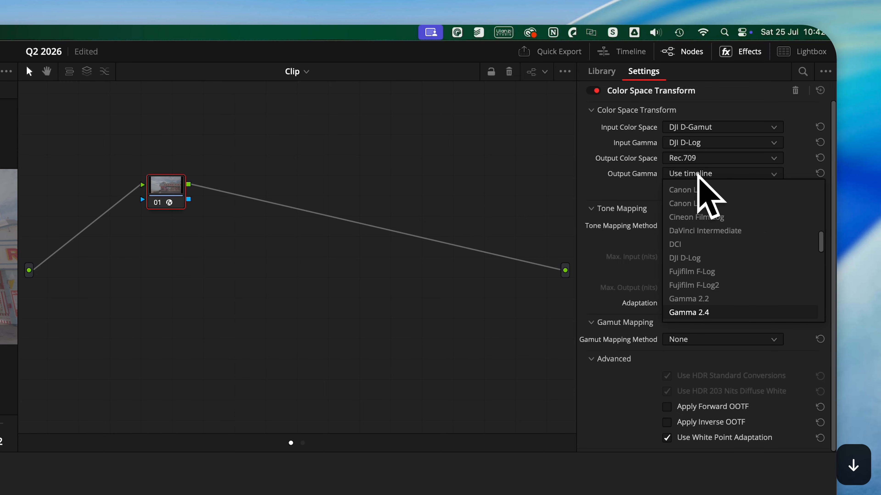
pyautogui.press('Return')
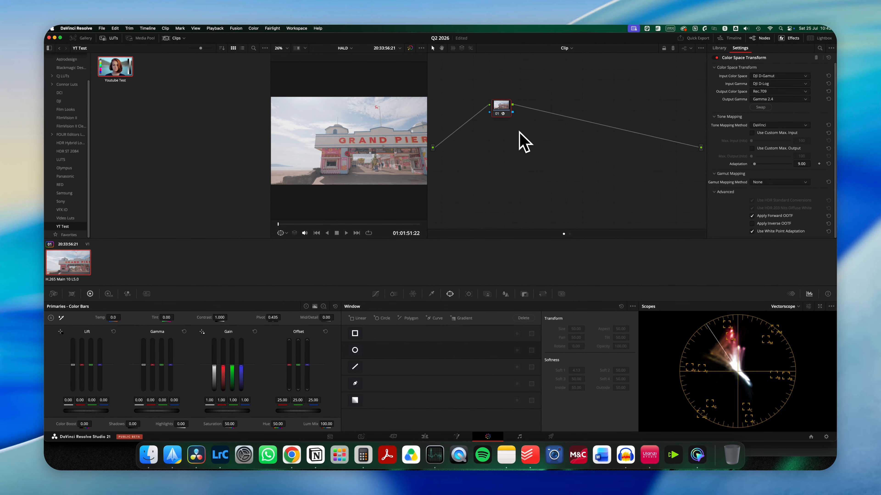
# Step: Add a serial node after the Color Space Transform node and apply the Youtube Test LUT to it
pyautogui.hotkey('alt', 's')
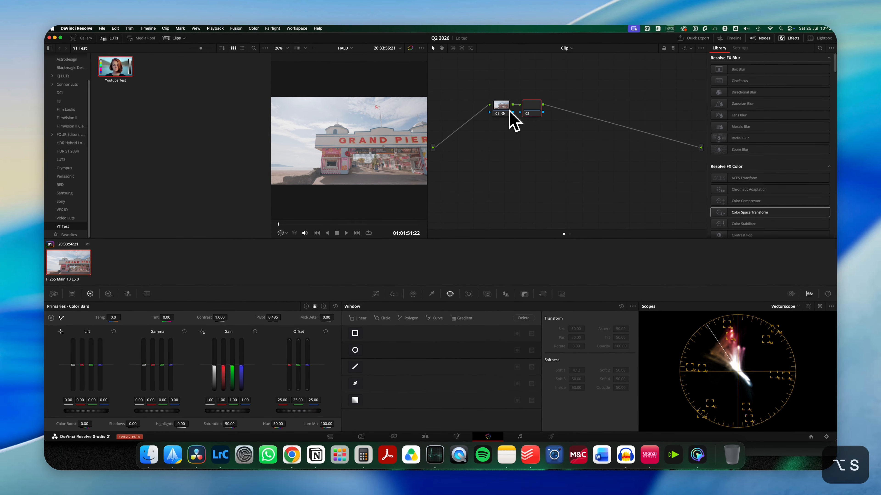
pyautogui.moveTo(108, 63); pyautogui.dragTo(528, 100)
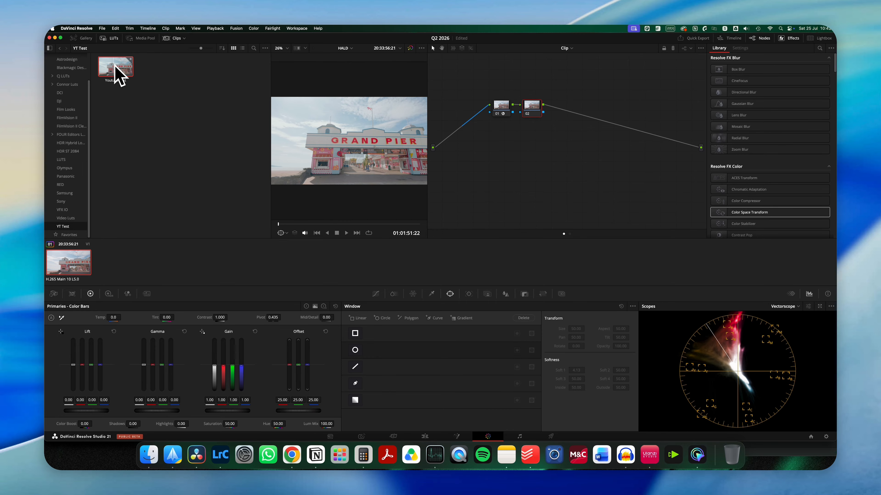
pyautogui.moveTo(685, 175); pyautogui.dragTo(690, 187)
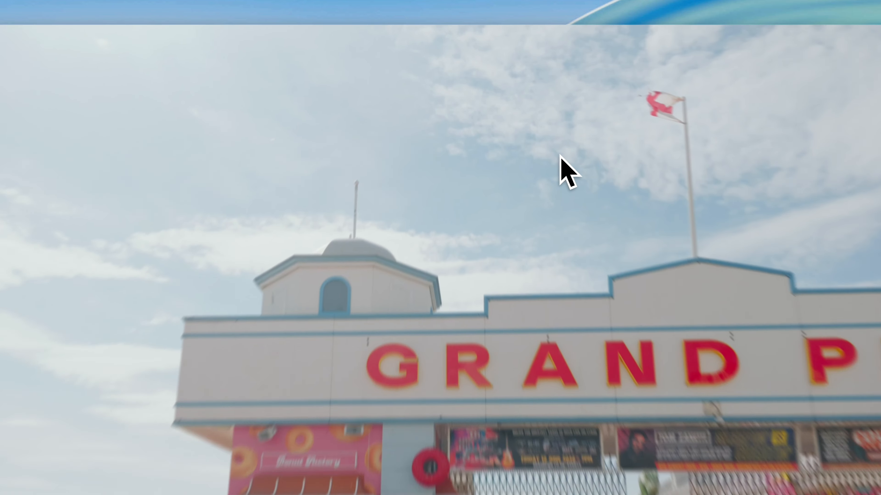
# Step: Compare the clip in the full-screen viewer with the LUT node disabled and enabled
pyautogui.press('super+d')
pyautogui.press('super+d')
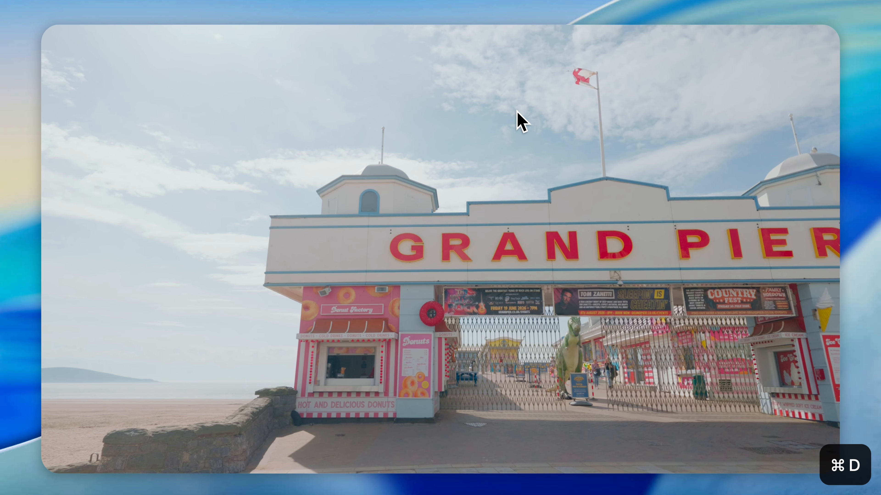
pyautogui.press('Escape')
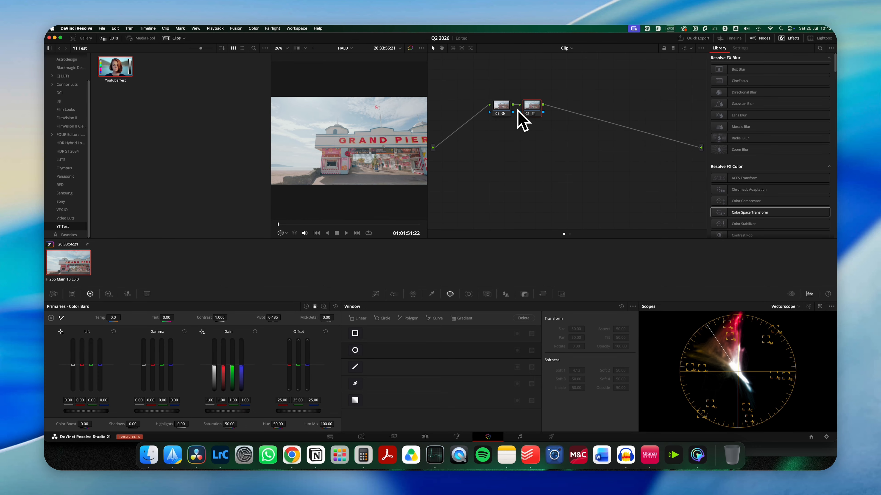
# Step: Toggle the LUT node off and on repeatedly to compare the clip's look with and without it
pyautogui.press('super+d')
pyautogui.press('super+d')
pyautogui.press('super+d')
pyautogui.press('super+d')
pyautogui.press('super+d')
pyautogui.press('super+d')
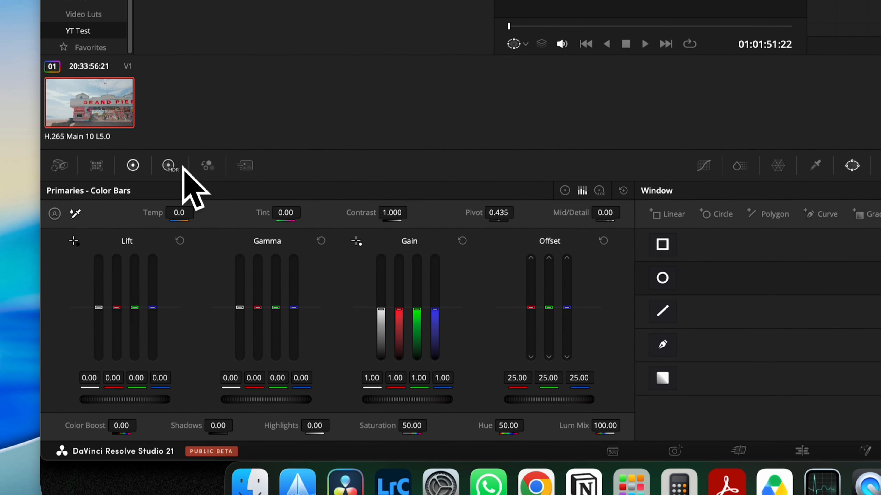
# Step: Set the global exposure to -1 in the HDR color wheels for the Color Space Transform node
pyautogui.click(171, 166)
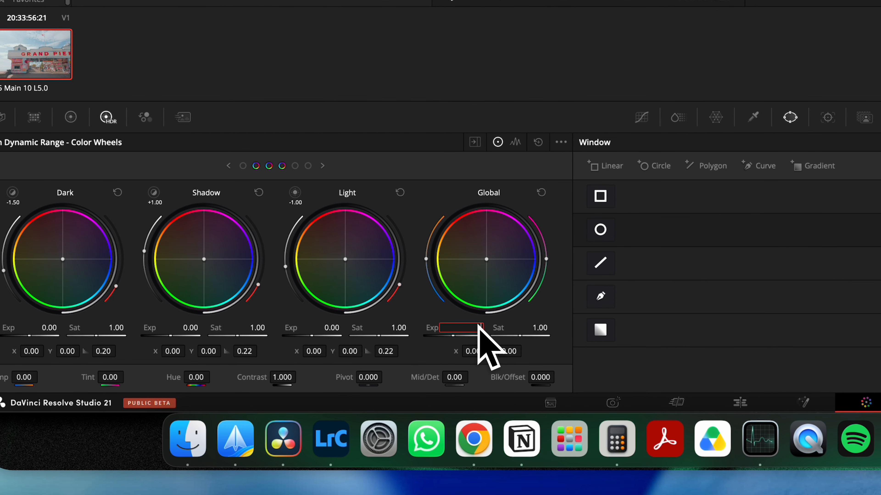
pyautogui.write('-1')
pyautogui.press('Return')
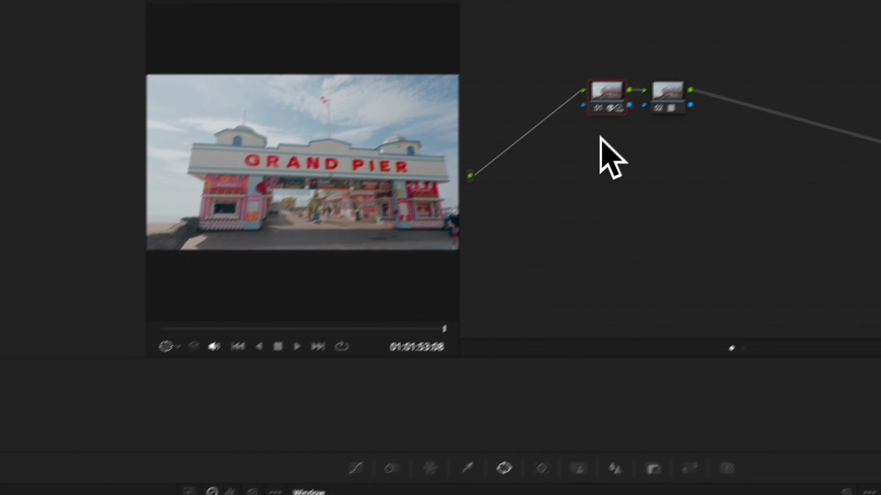
# Step: Disable the LUT node and switch the scope display to Waveform
pyautogui.click(532, 106)
pyautogui.press('super+d')
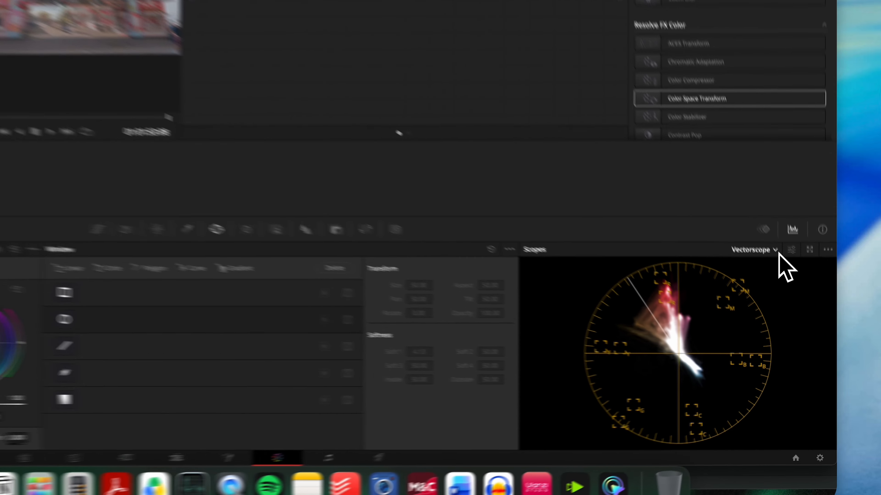
pyautogui.click(792, 307)
pyautogui.click(792, 323)
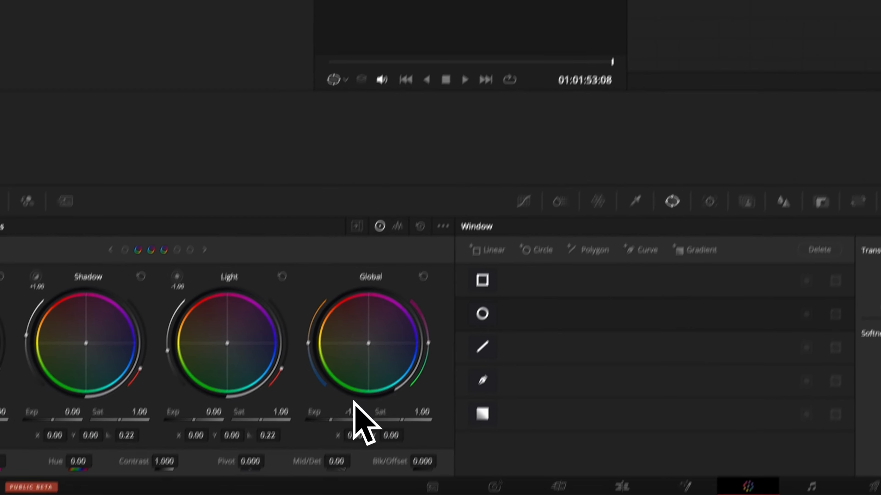
# Step: Set the Color Space Transform node's global HDR exposure to -1.50 and turn the LUT node back on
pyautogui.doubleClick(360, 411)
pyautogui.write('-1.5')
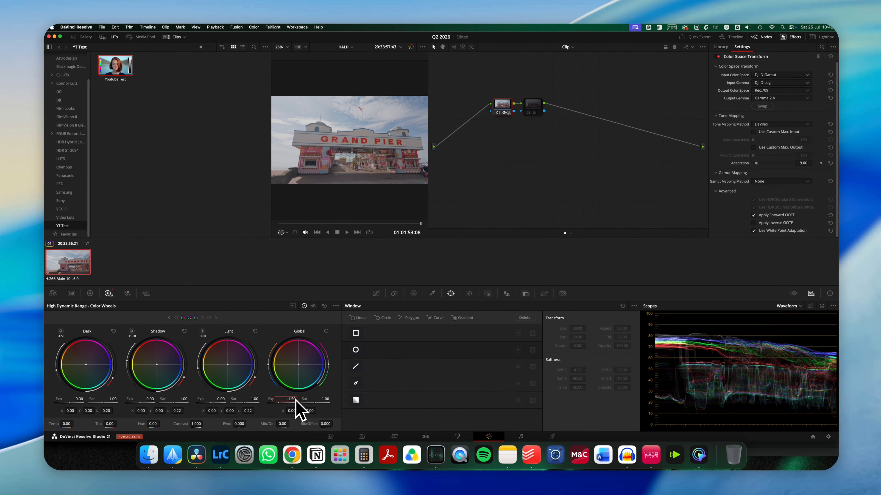
pyautogui.click(623, 27)
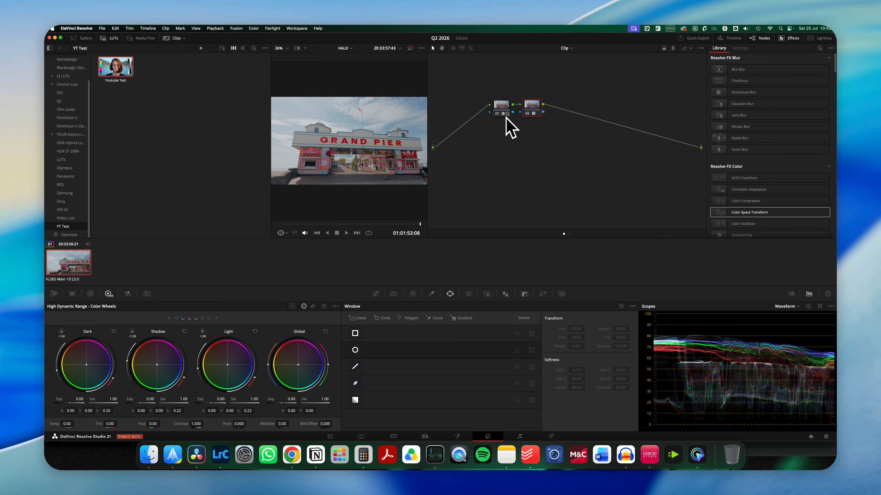
pyautogui.press('super+d')
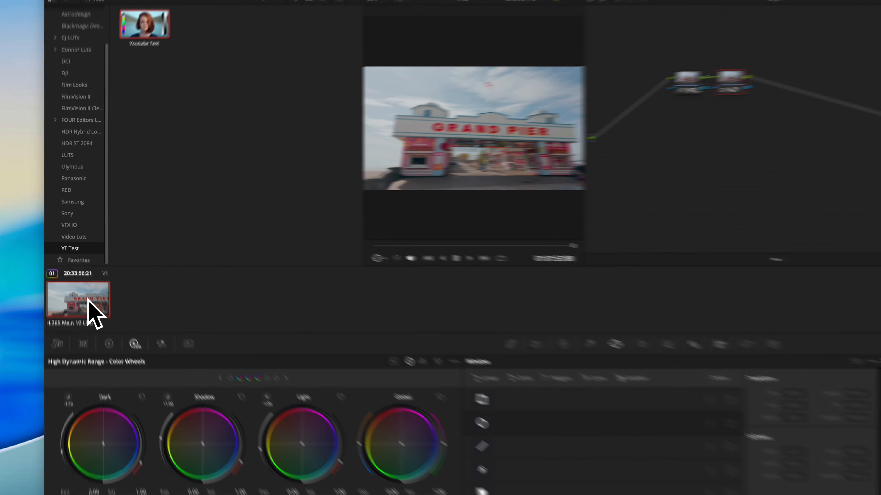
# Step: Generate a 33 Point Cube LUT from the clip's grade and save it as Test in the Downloads folder
pyautogui.rightClick(86, 260)
pyautogui.moveTo(78, 227)
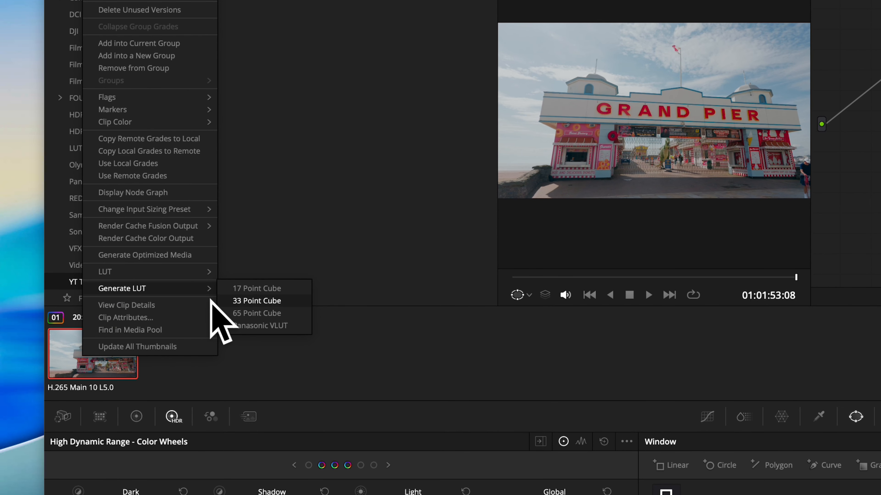
pyautogui.click(239, 301)
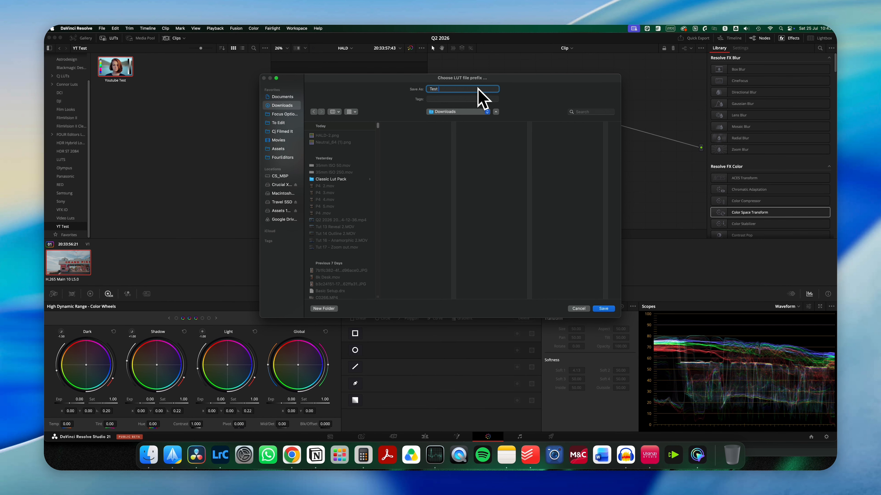
pyautogui.press('Return')
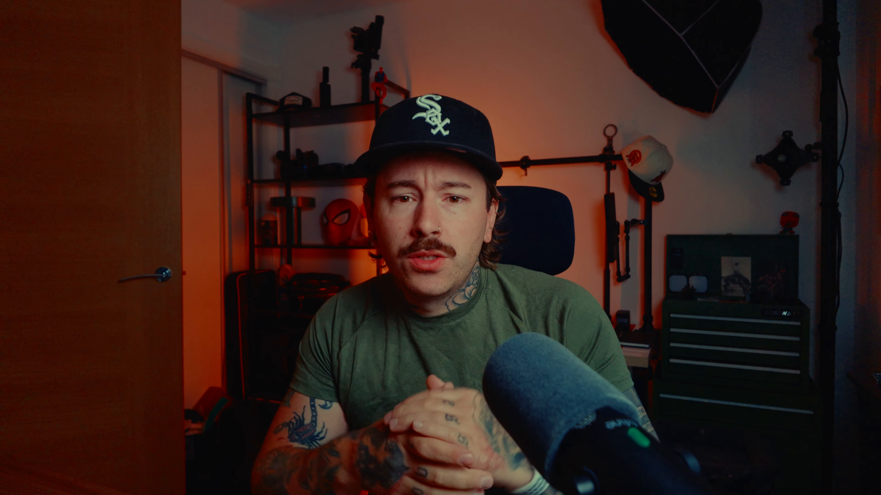